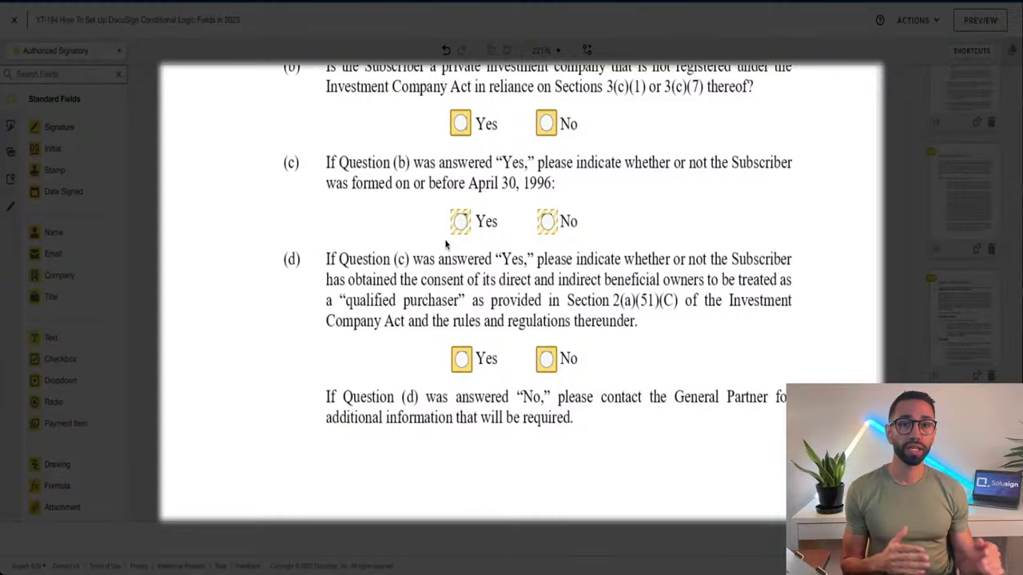
Delete the old radio buttons on questions (b)–(d) and place a new two-button group on (b) Yes and No
scroll(450, 210, up, 2)
drag(389, 150, 615, 318)
drag(651, 438, 392, 201)
key(Delete)
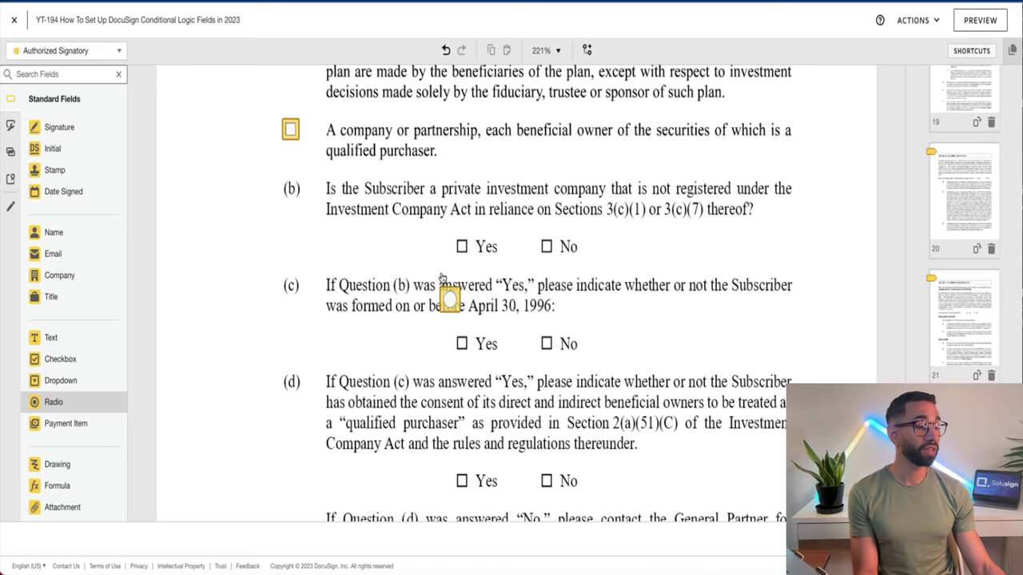
click(459, 244)
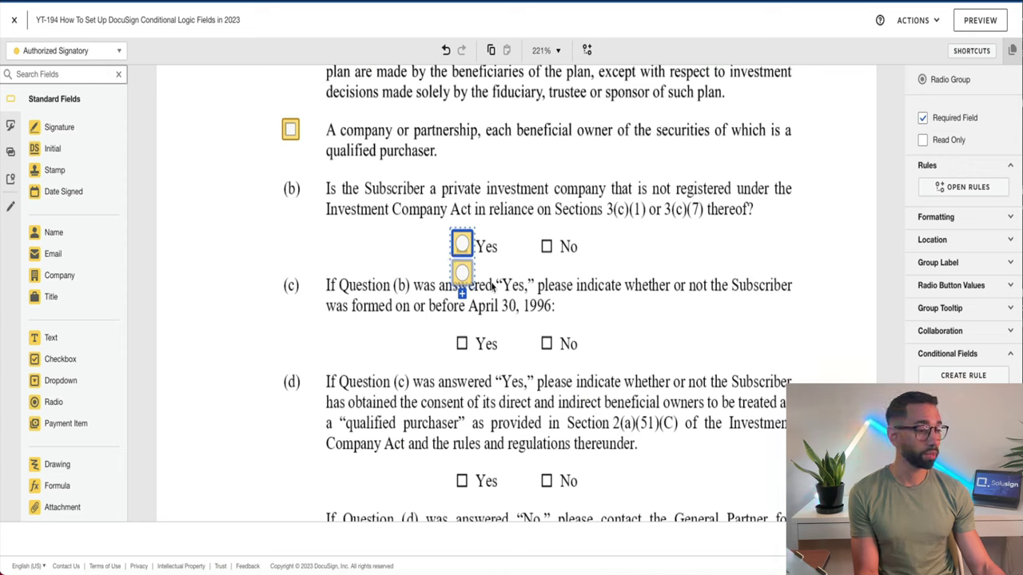
drag(463, 275, 547, 247)
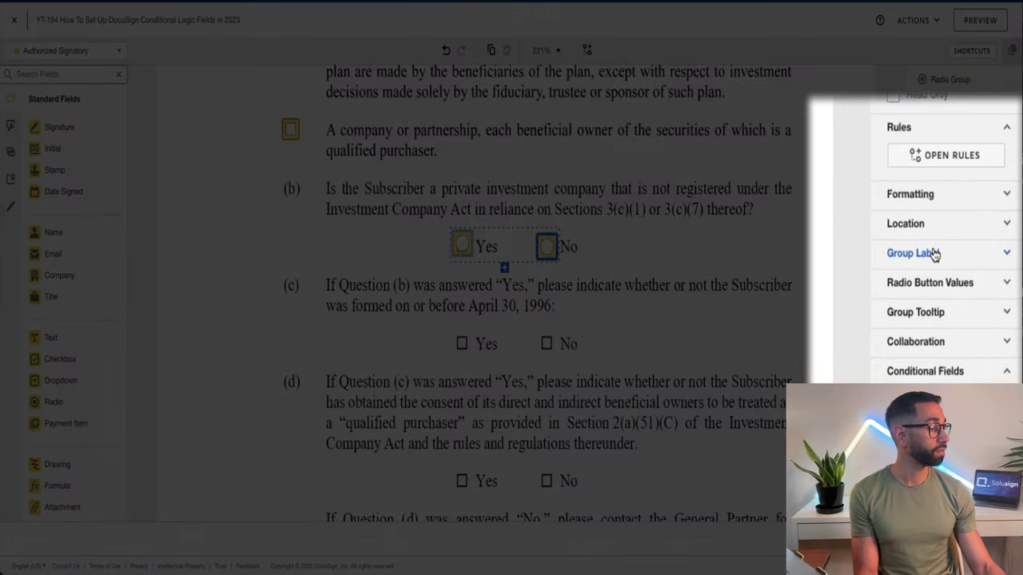
Replace question (b)'s group label with the descriptive is_a_private_investment… label
click(937, 262)
triple_click(935, 291)
text(-que)
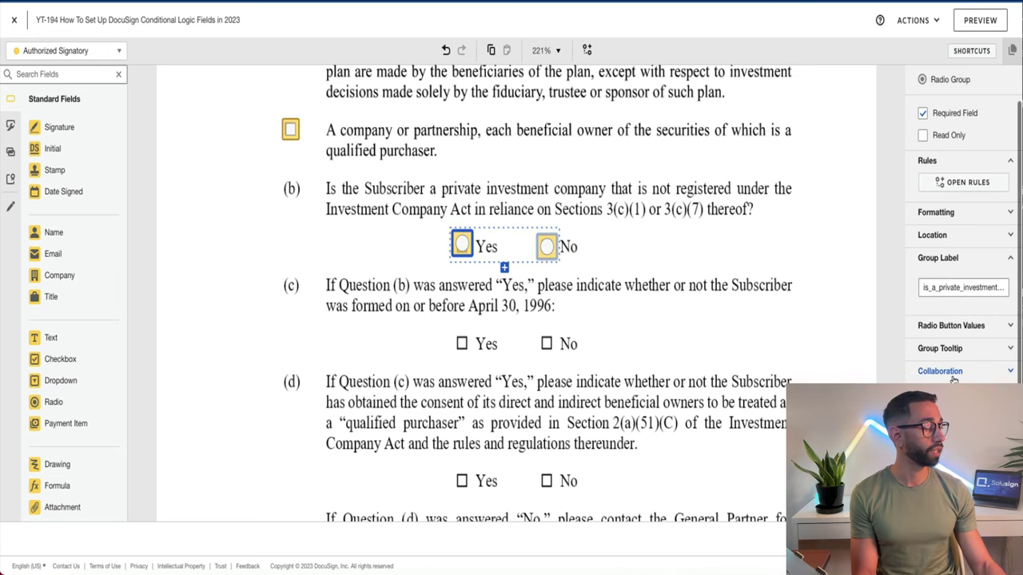
Set (b)'s radio button values to Yes and No, then select question (c)'s group label
click(939, 330)
double_click(942, 347)
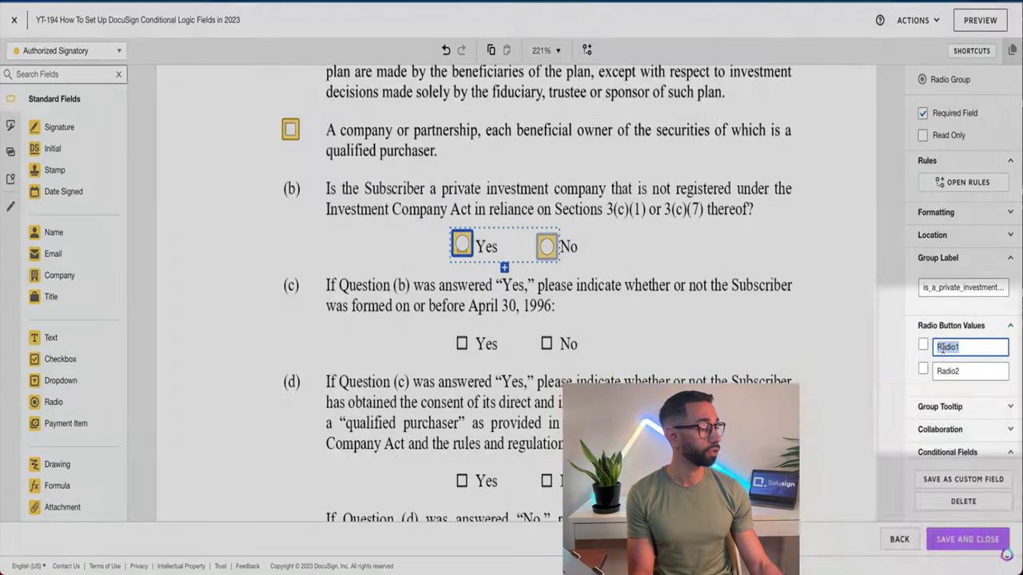
text(Yes)
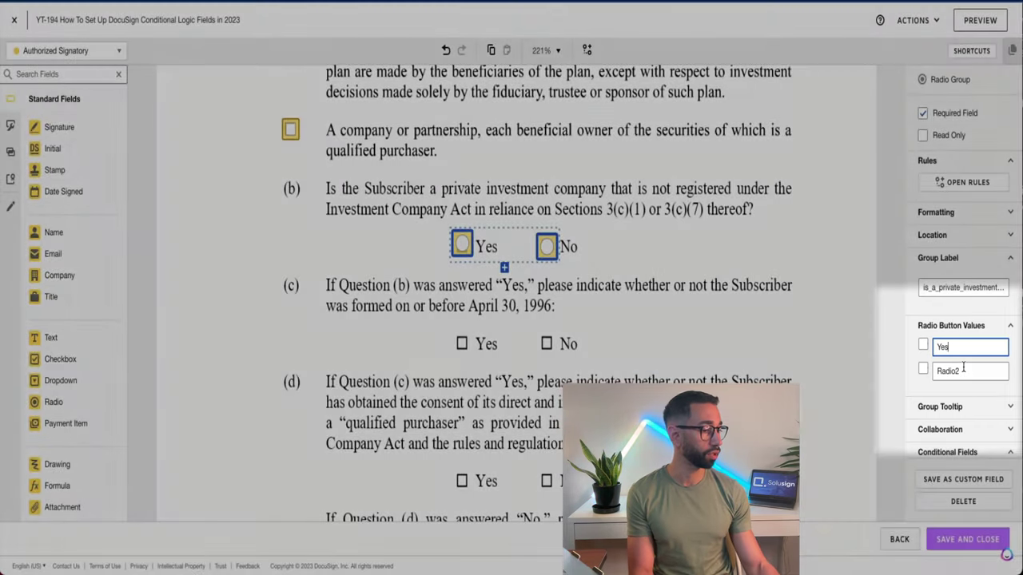
click(441, 232)
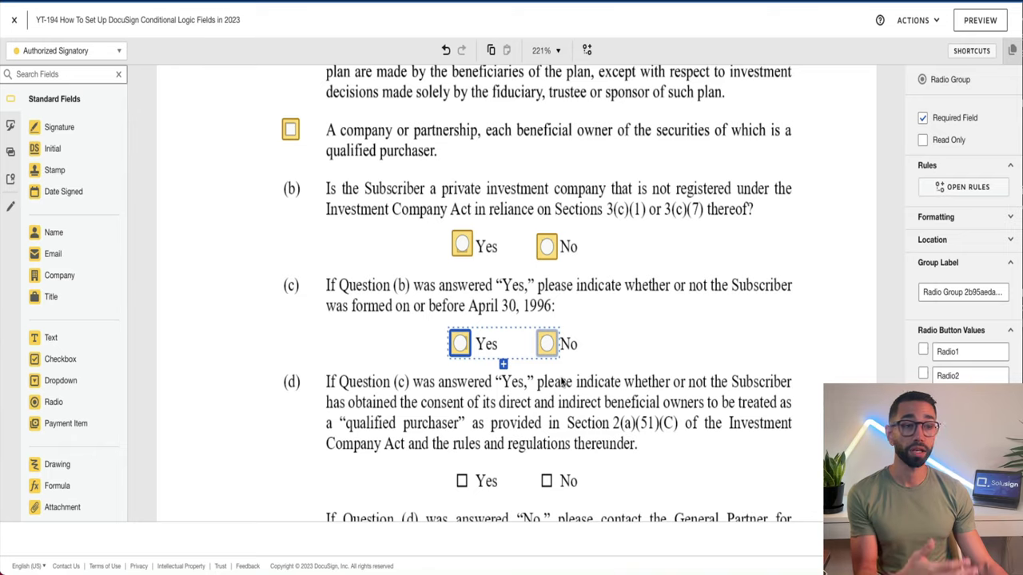
click(940, 293)
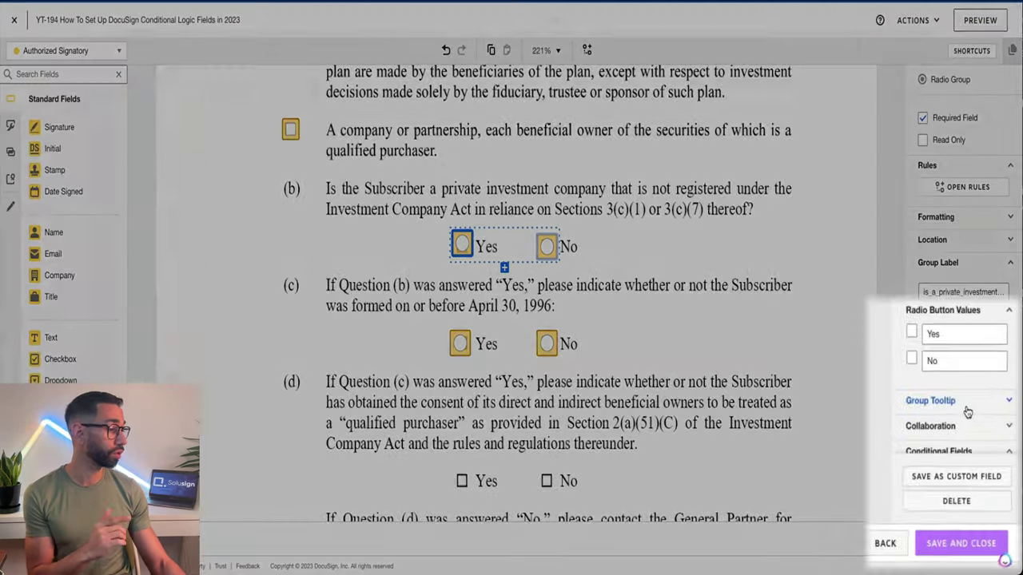
Create a conditional rule on question (b) with trigger Yes that reveals question (c)'s radio buttons
scroll(959, 415, down, 1)
click(951, 400)
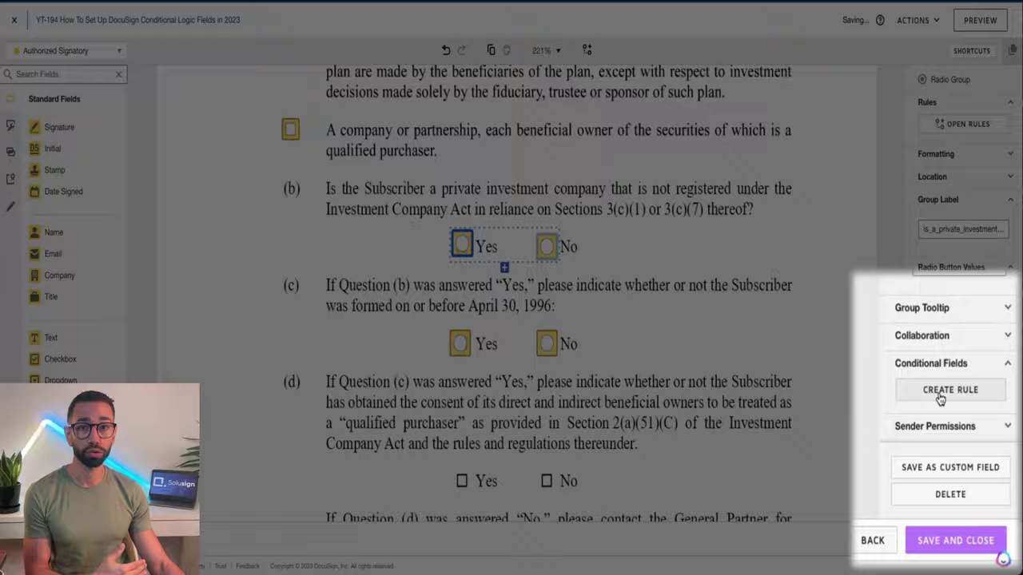
click(935, 388)
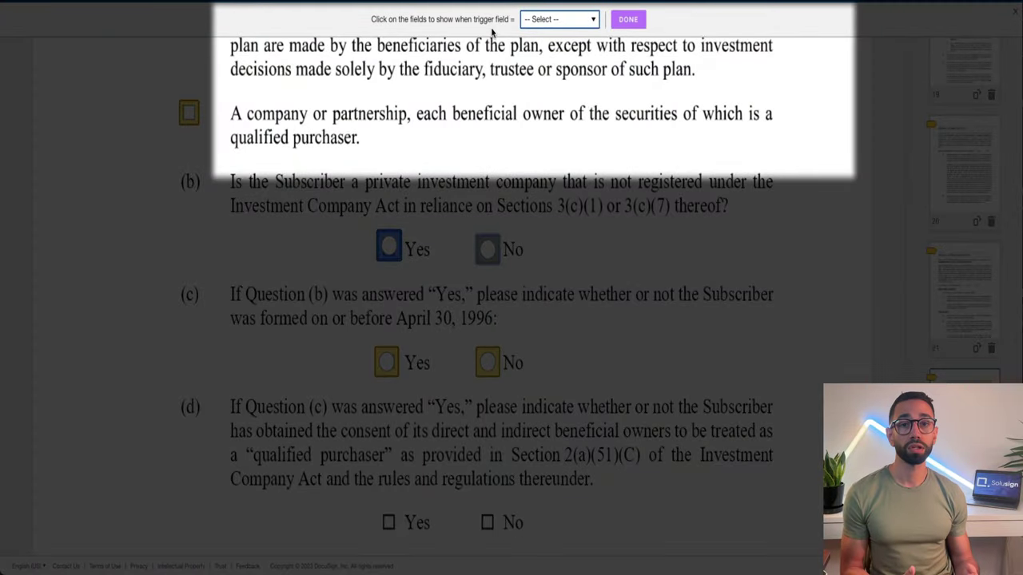
click(553, 22)
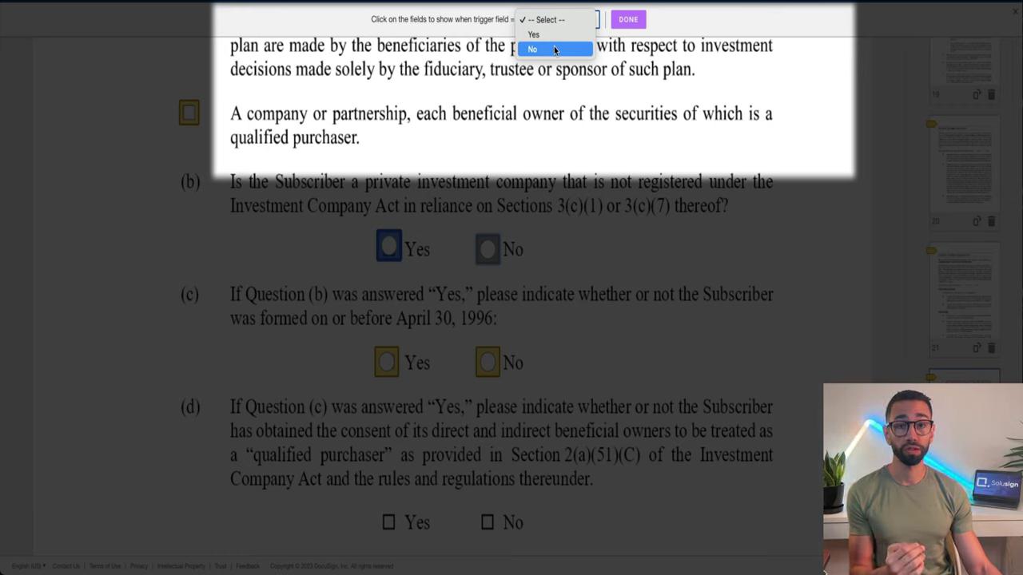
key(Escape)
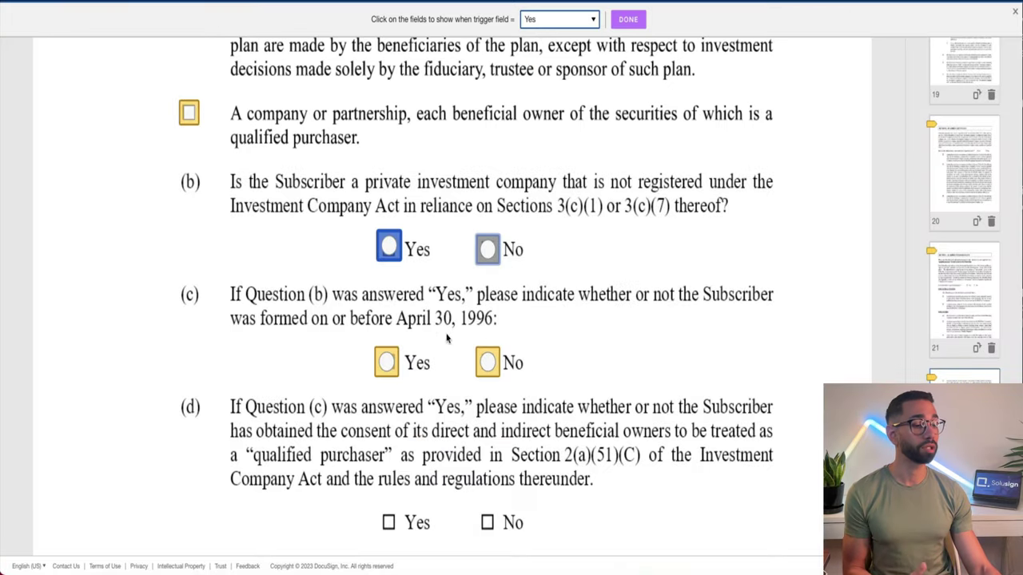
click(387, 366)
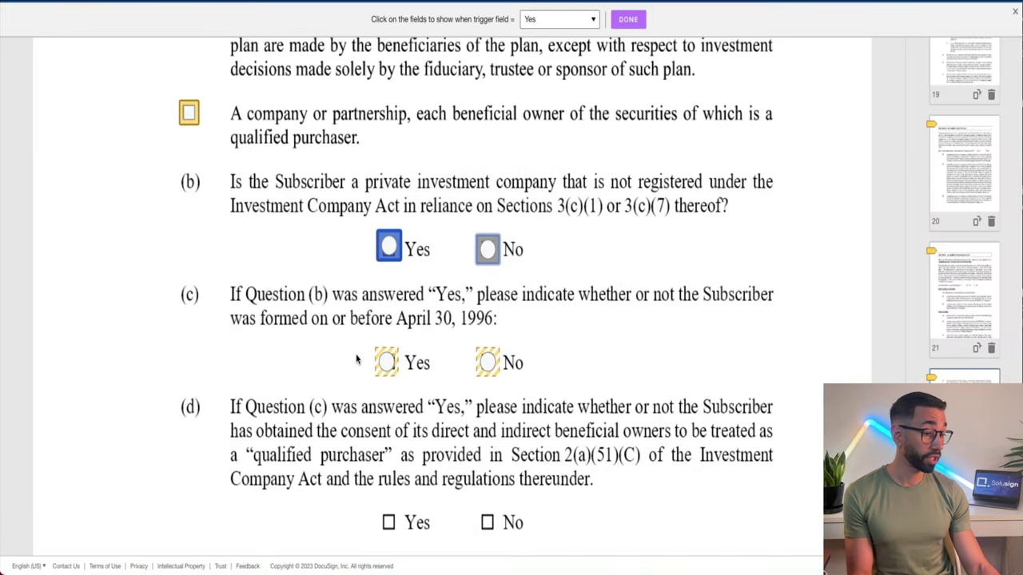
click(631, 23)
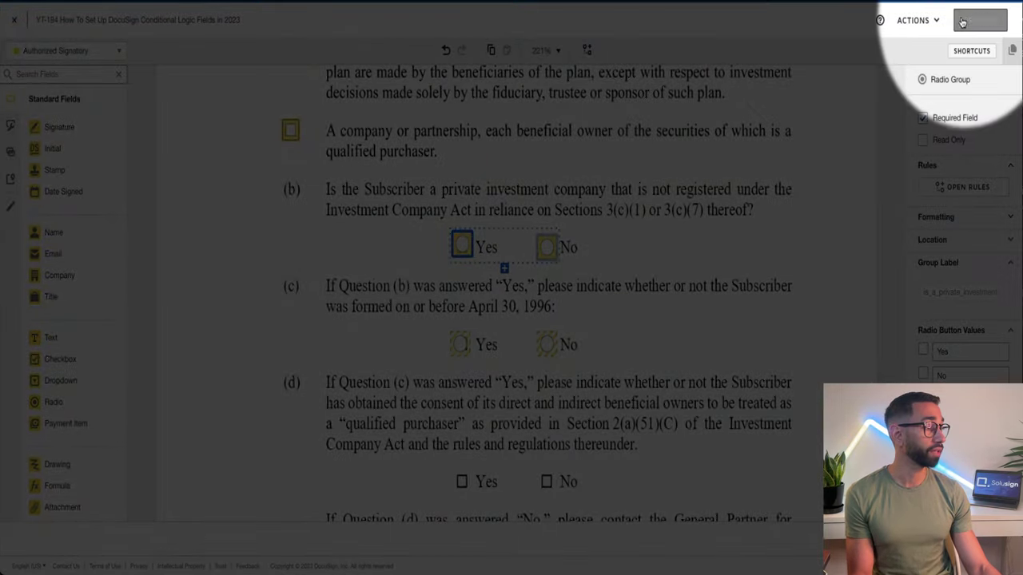
Preview as signer, answer No on question (b) to confirm (c)'s buttons stay hidden
click(966, 24)
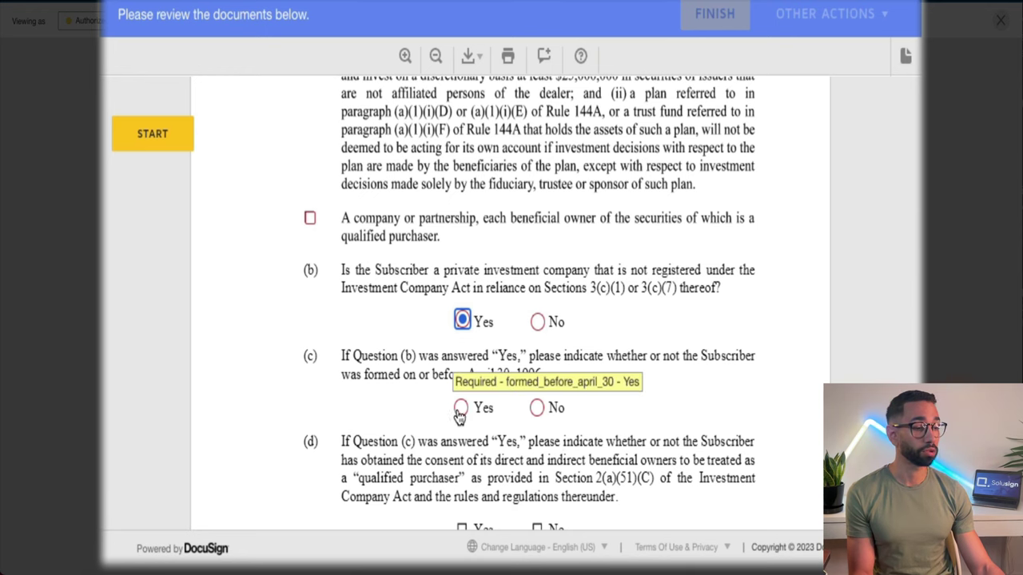
click(536, 322)
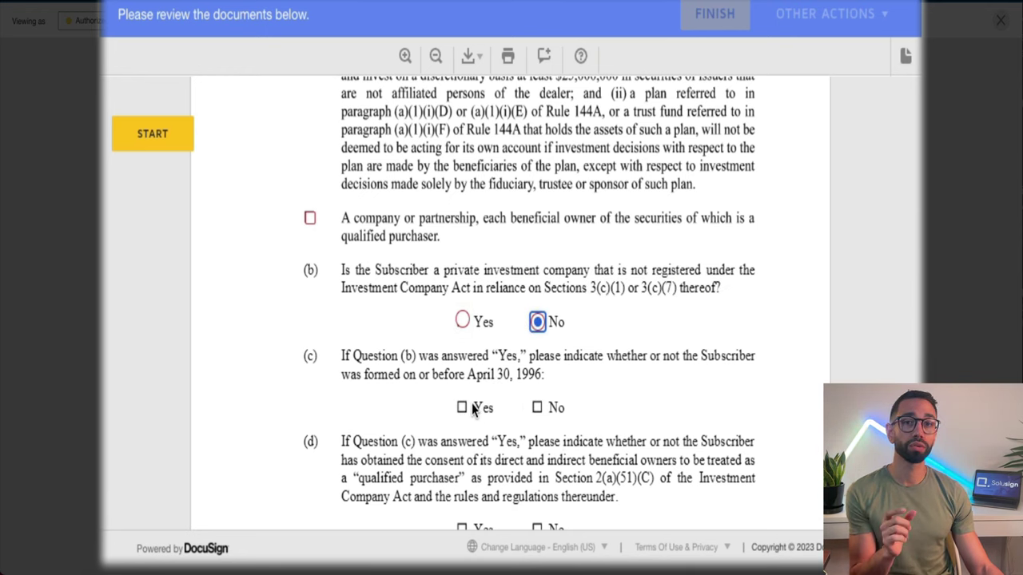
click(1001, 20)
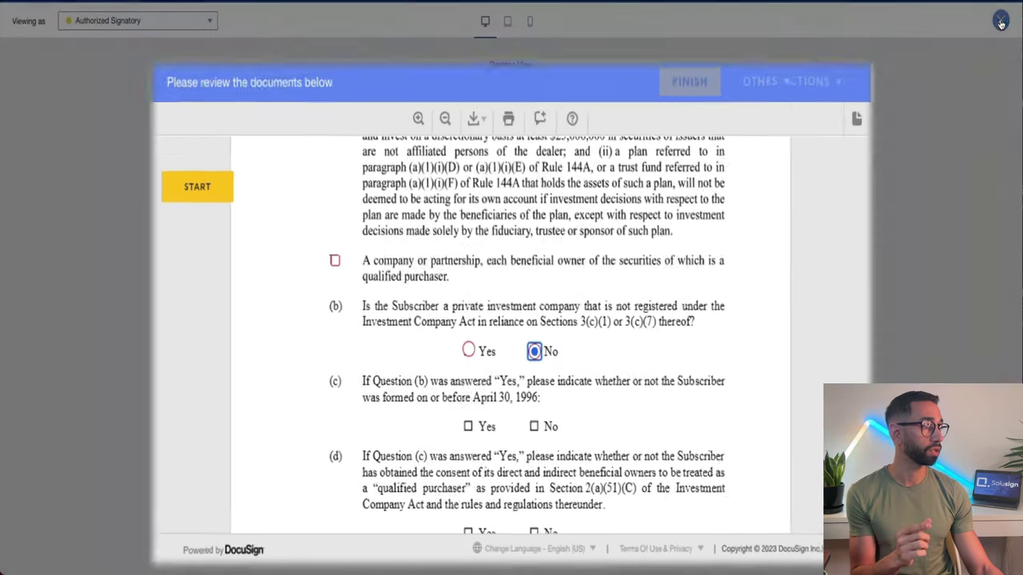
Return to the FINRA Section 1 checkboxes and start a conditional rule on the FINRA member checkbox
scroll(351, 255, down, 5)
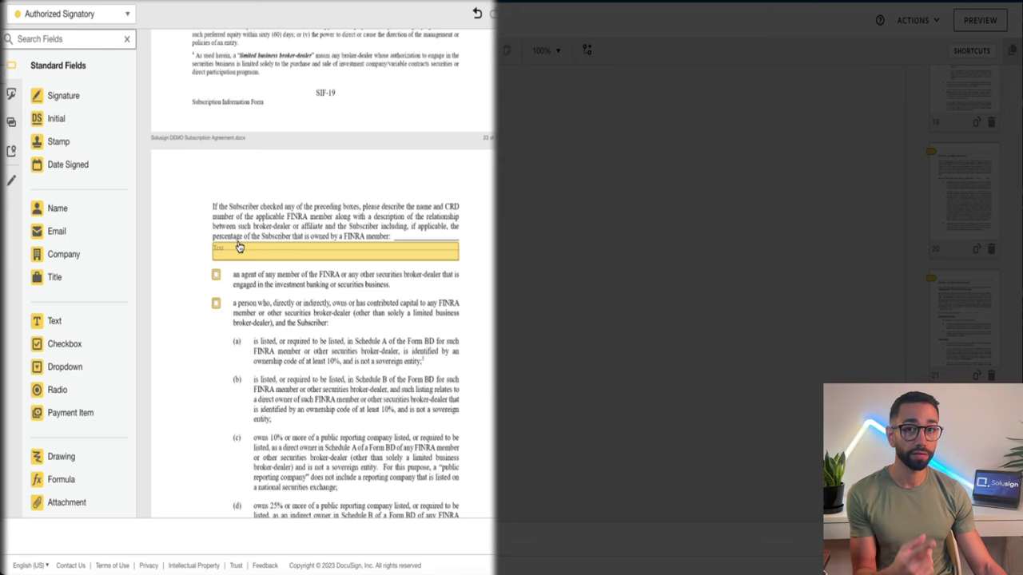
scroll(238, 248, up, 3)
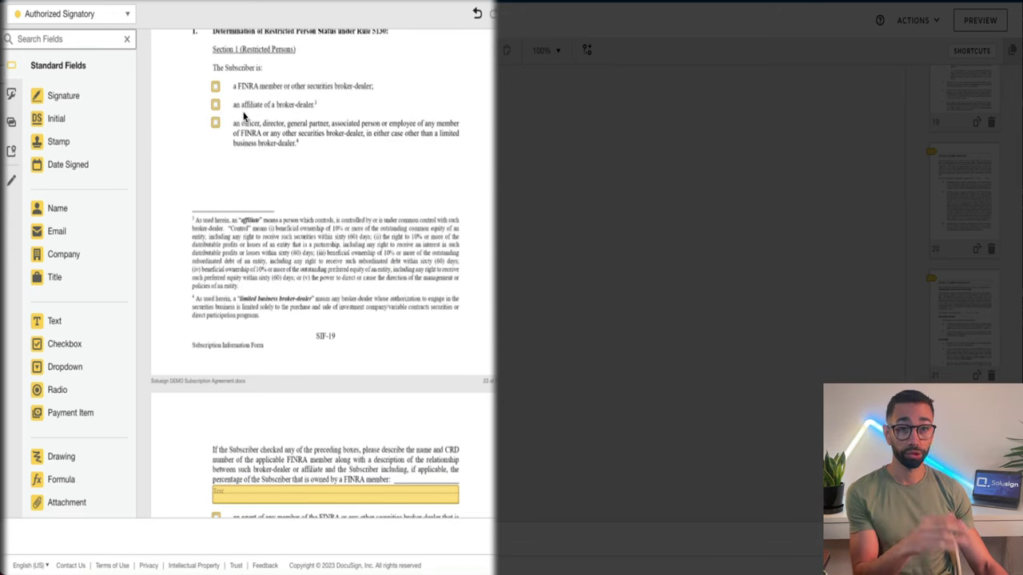
scroll(239, 138, down, 3)
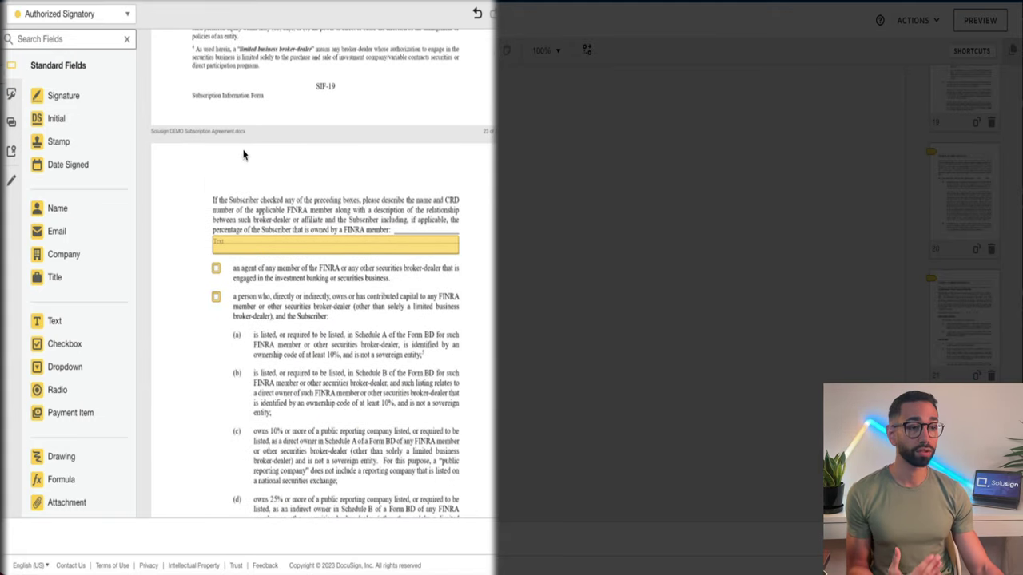
scroll(206, 184, up, 3)
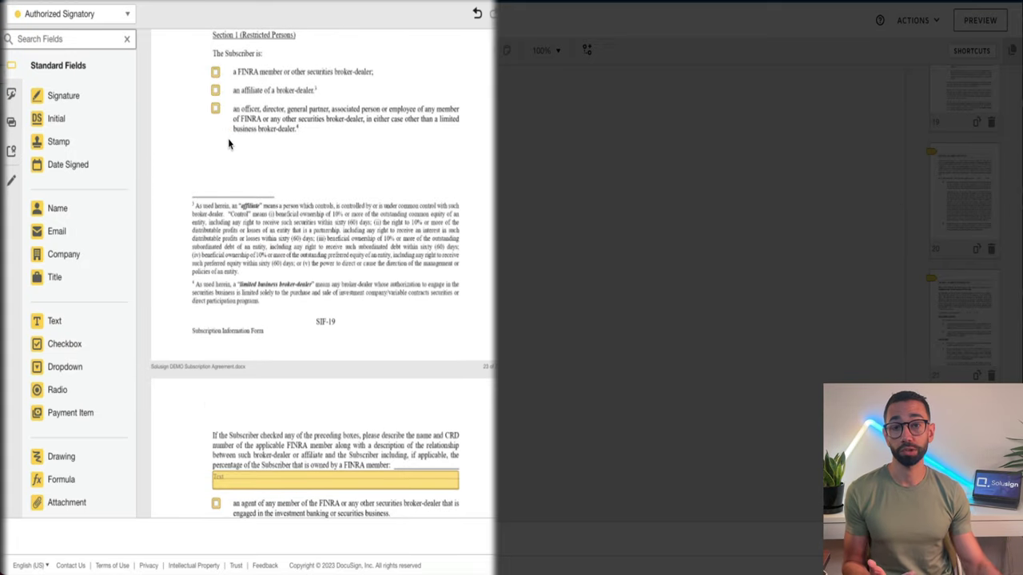
scroll(228, 144, down, 2)
scroll(229, 144, up, 4)
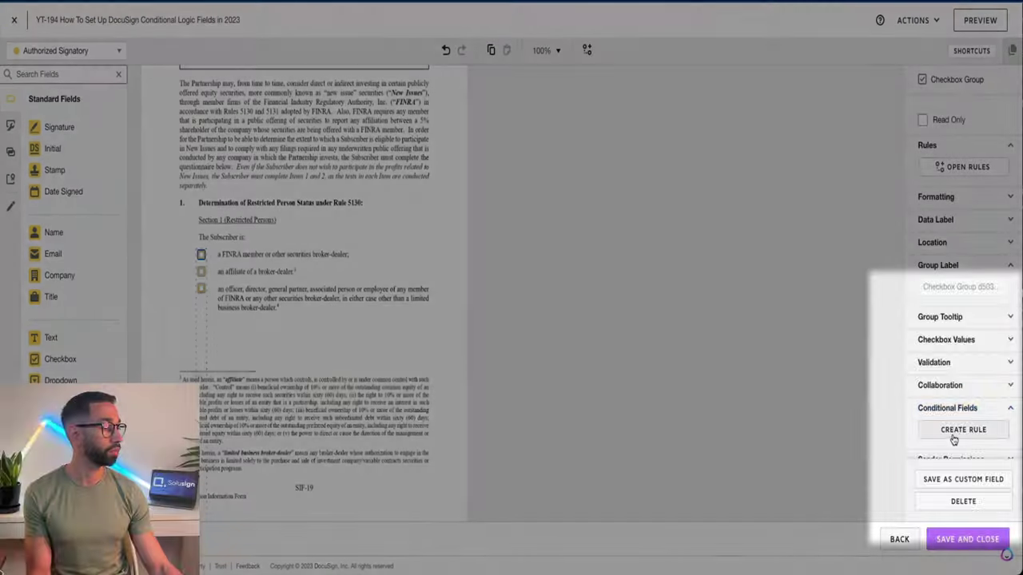
click(956, 429)
Make the FINRA member checkbox reveal the follow-up text field when Checked
click(560, 19)
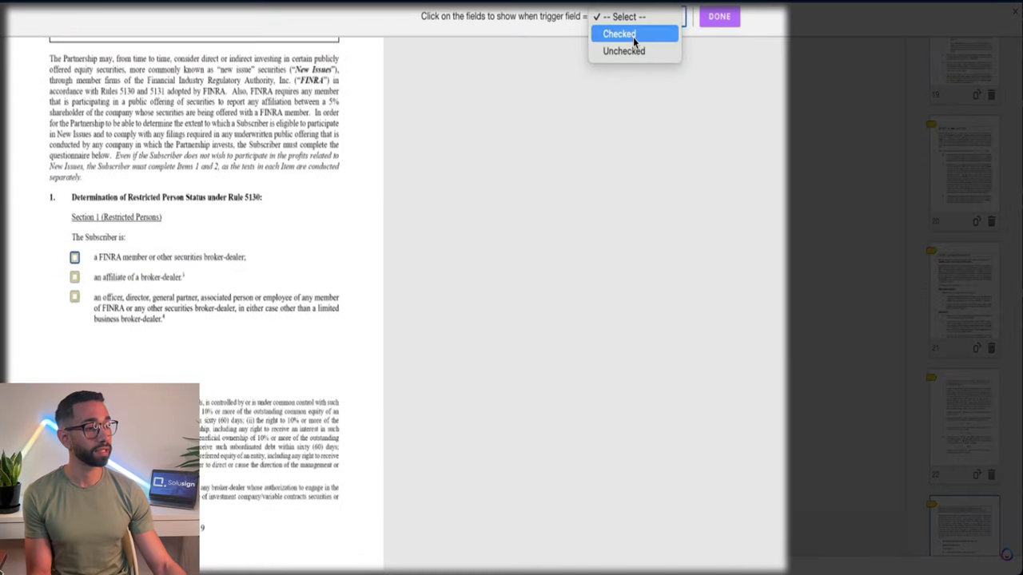
click(631, 36)
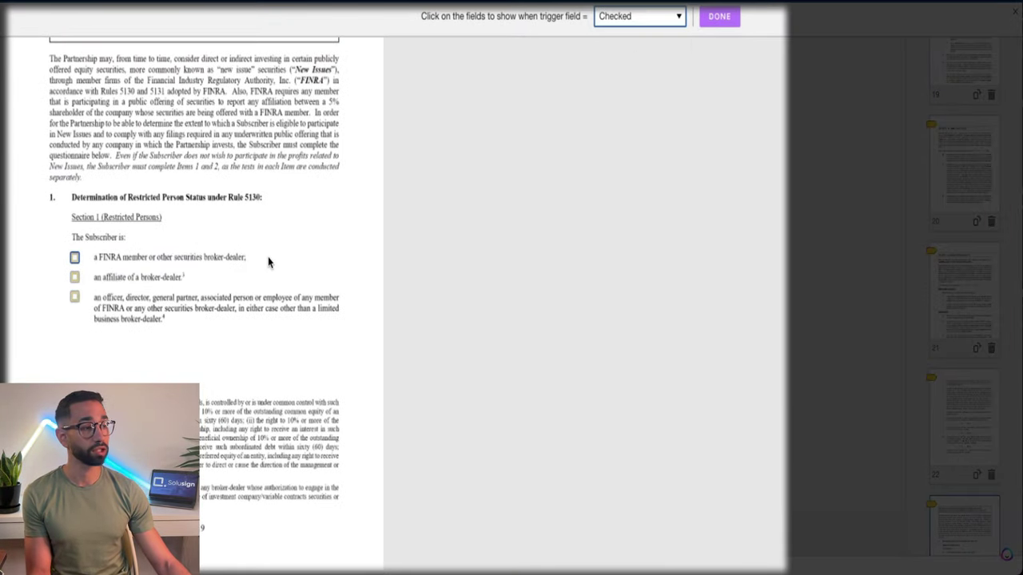
scroll(268, 262, down, 8)
click(228, 232)
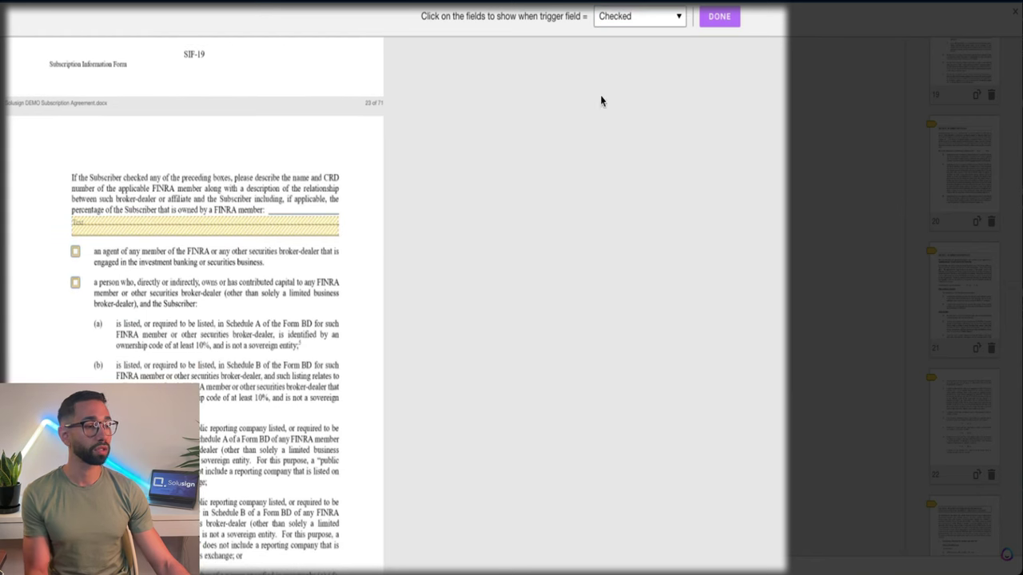
click(719, 17)
On the broker-dealer affiliate checkbox, delete the conditional rule that revealed FINRA MEMBER
scroll(427, 223, up, 3)
scroll(427, 223, up, 2)
click(224, 178)
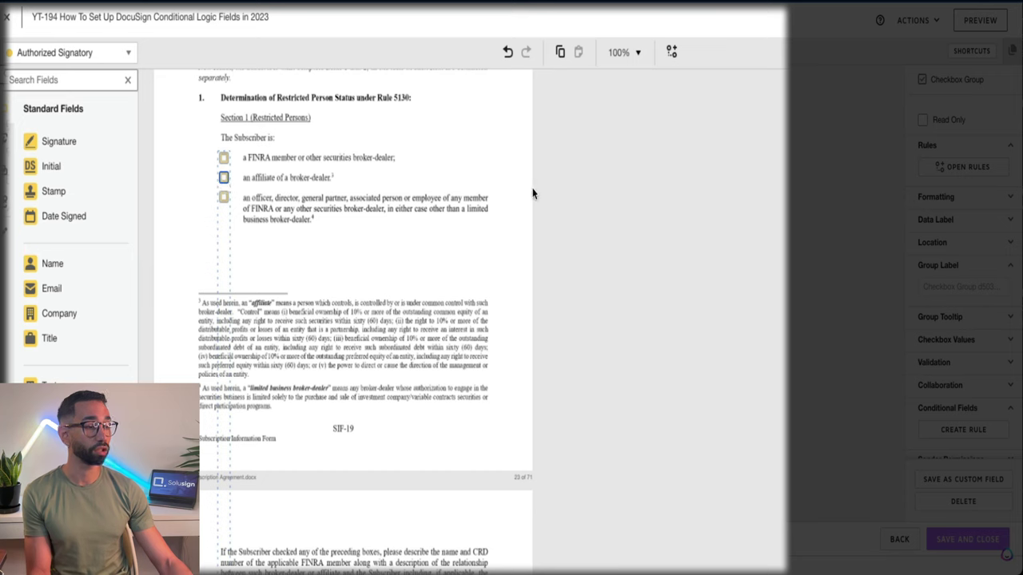
click(966, 431)
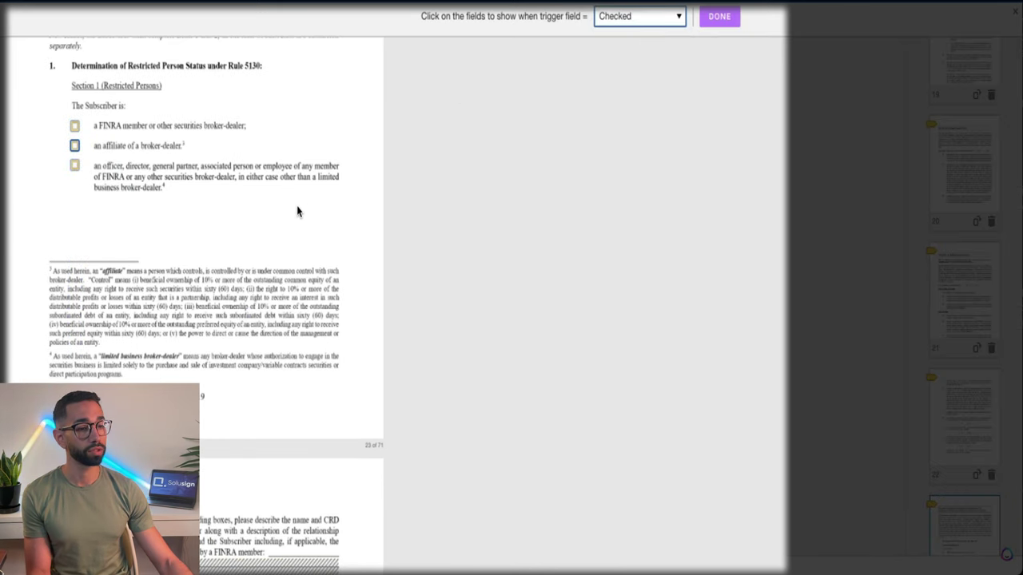
scroll(300, 206, down, 3)
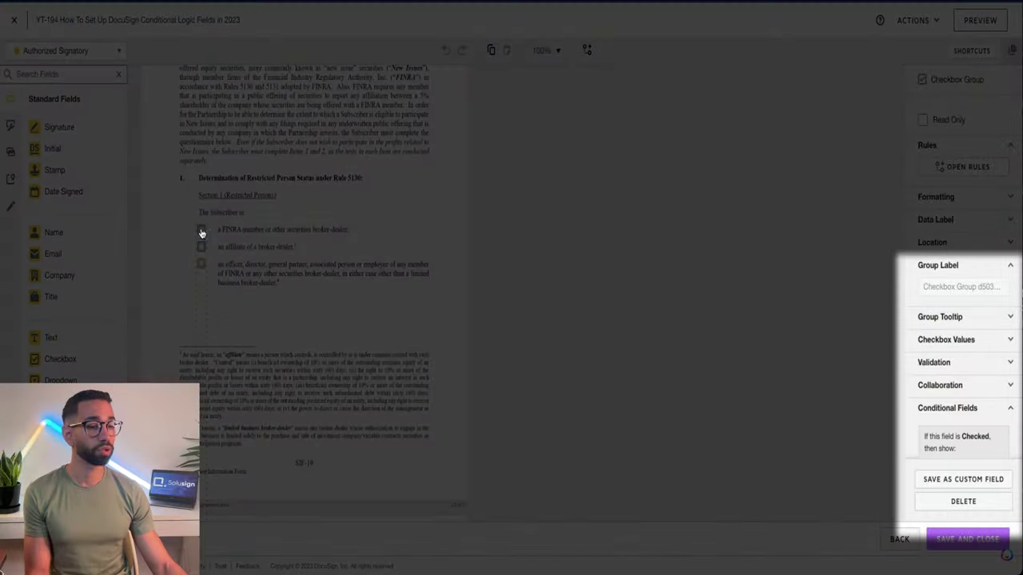
scroll(965, 425, down, 2)
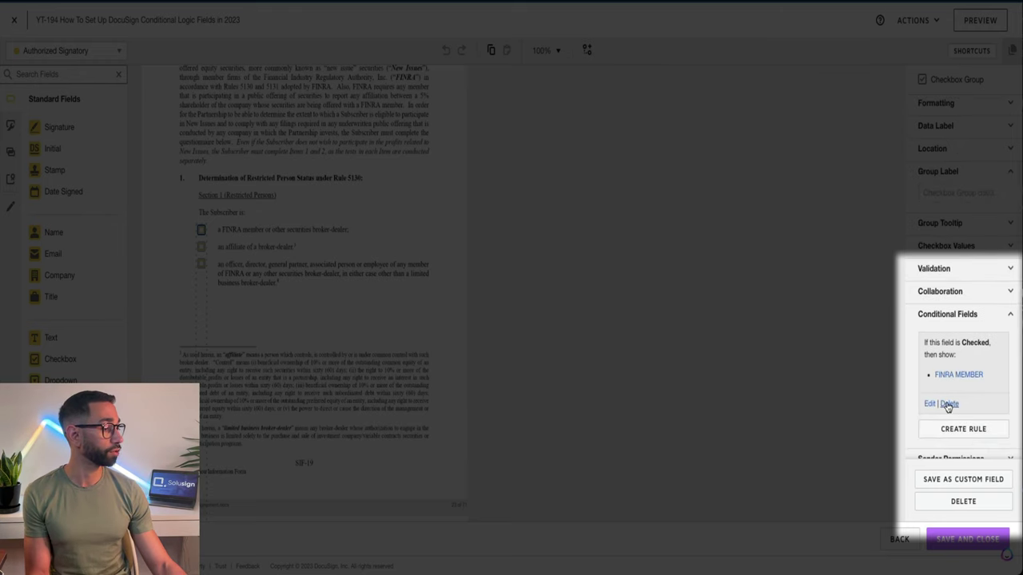
click(949, 403)
click(463, 152)
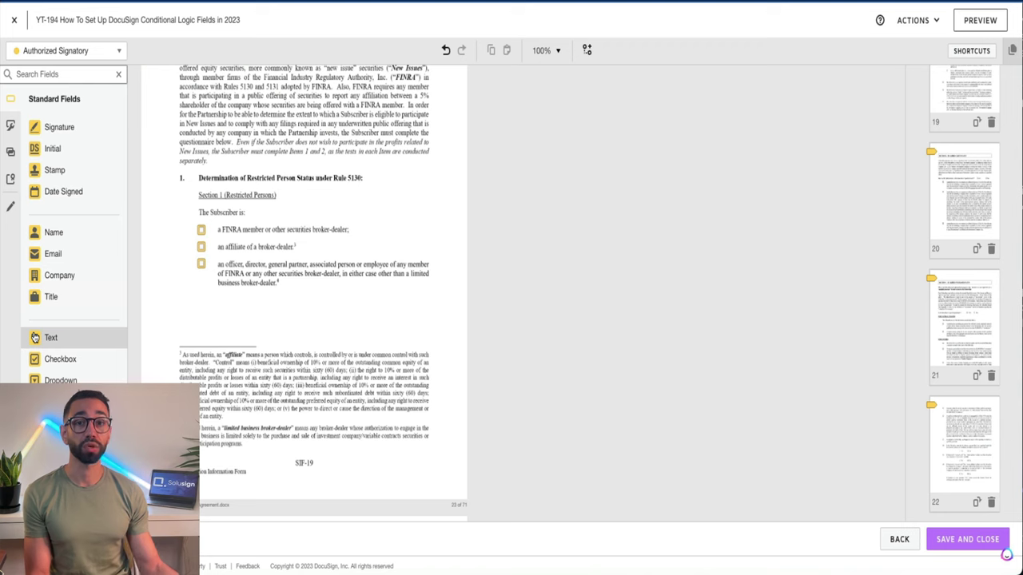
Place an optional, read-only text field beside the first checkbox with preset value 1
drag(137, 277, 160, 229)
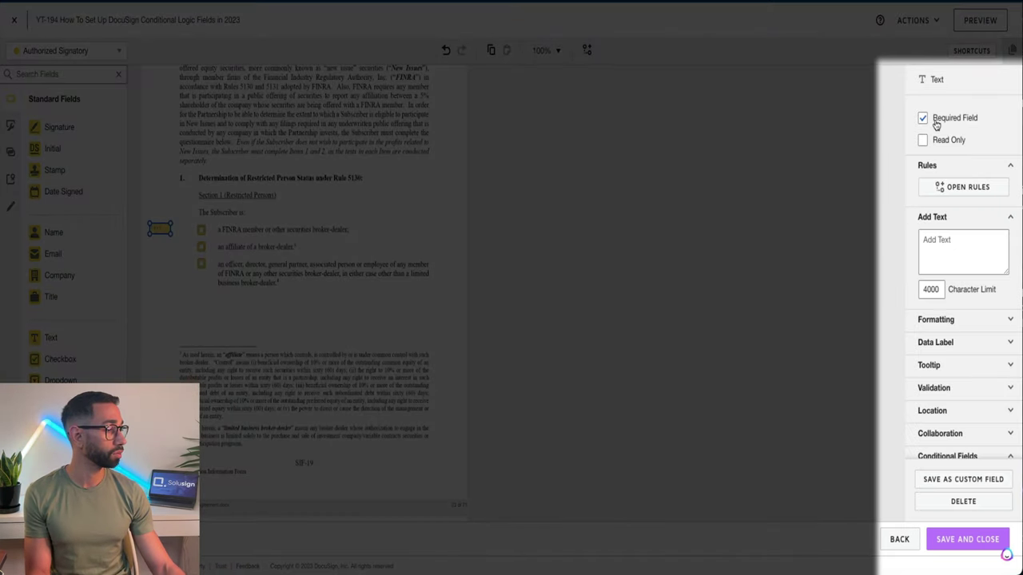
click(934, 122)
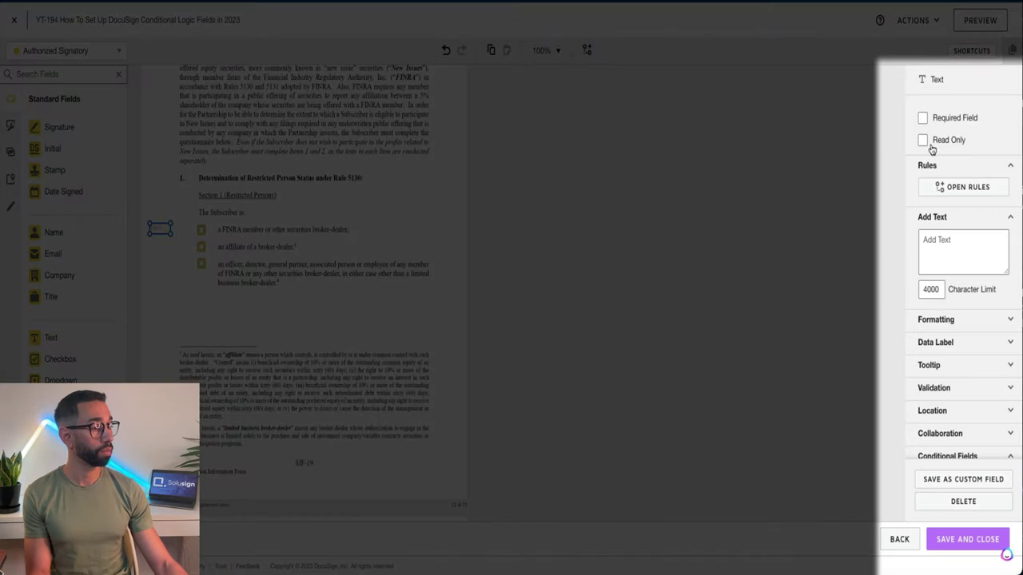
click(950, 342)
click(944, 251)
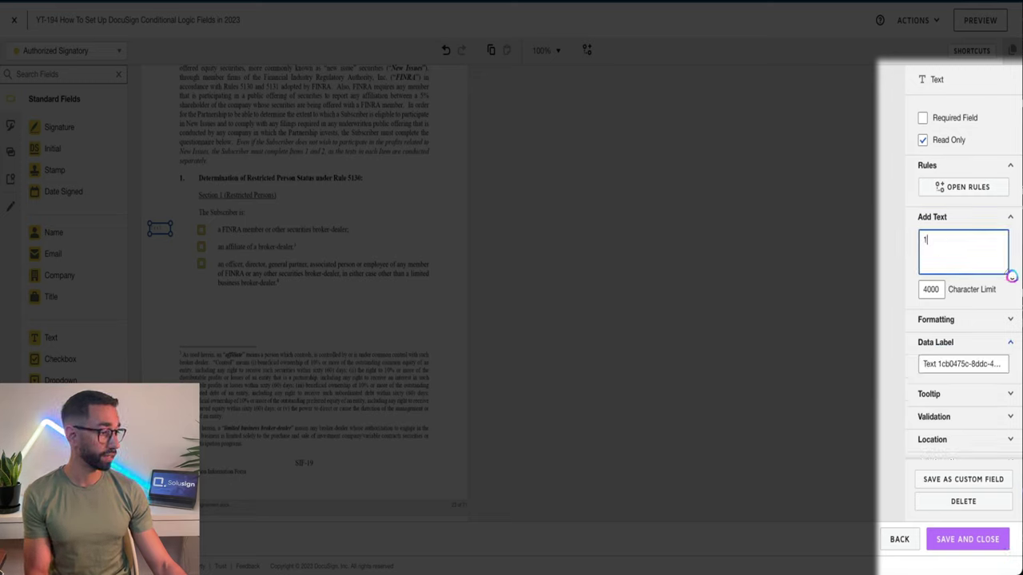
Give the text field the data label trigger1 and white text colour
scroll(948, 356, down, 1)
triple_click(944, 337)
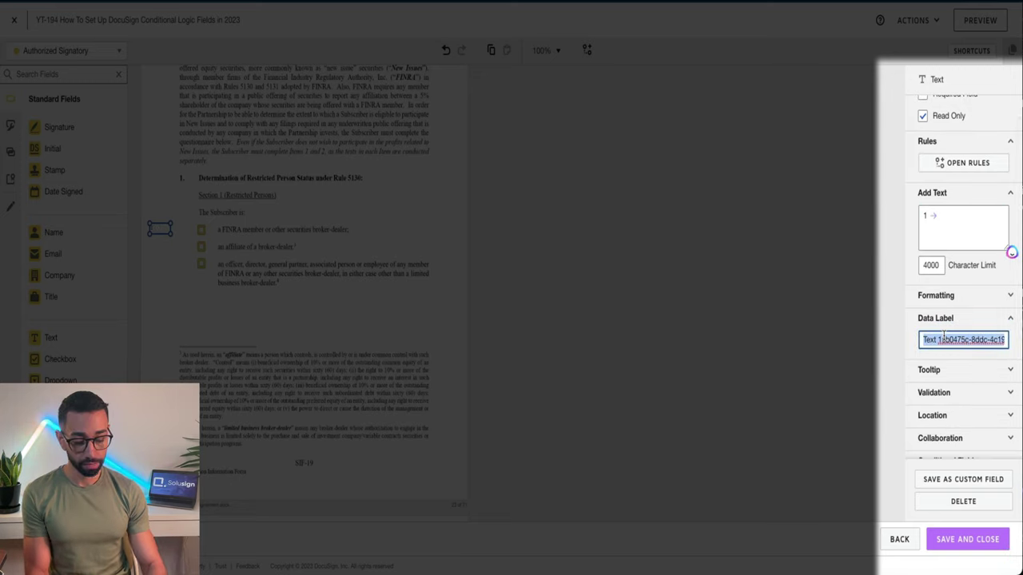
text(trigger1)
scroll(938, 275, down, 1)
click(936, 249)
click(943, 318)
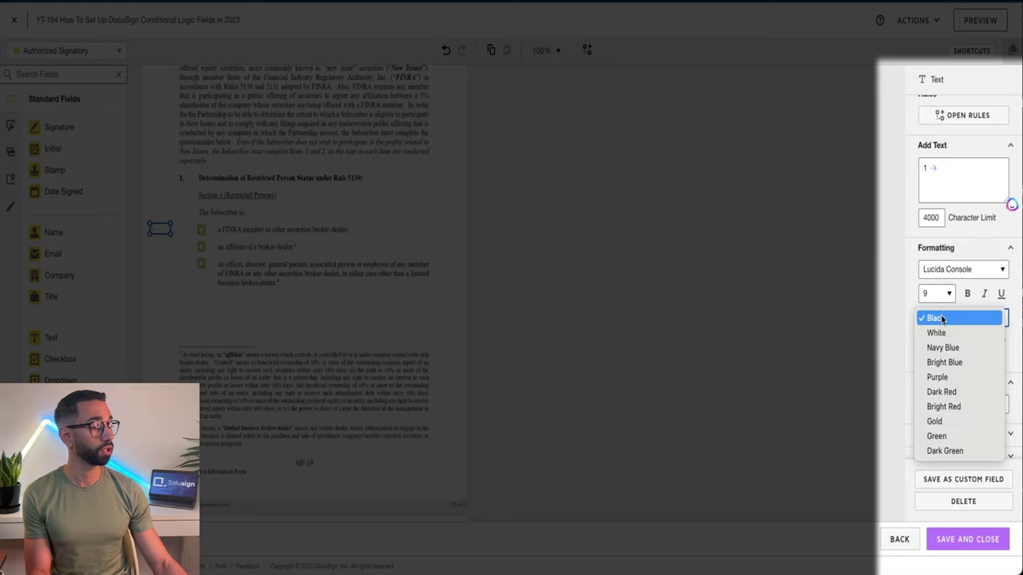
click(941, 331)
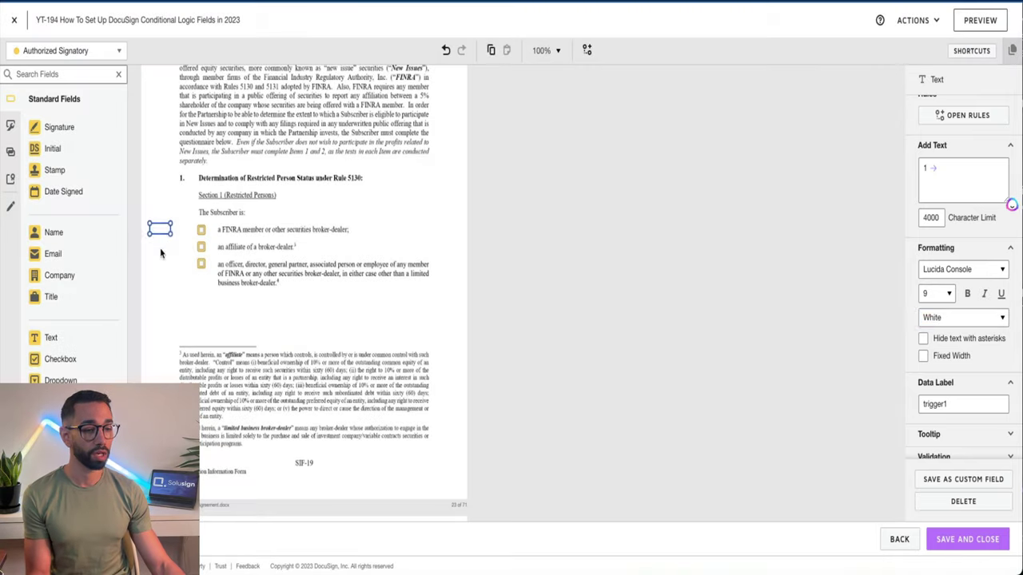
click(160, 229)
Duplicate the trigger field beside the second and third FINRA checkboxes
drag(164, 236, 169, 243)
click(165, 251)
key(ctrl+v)
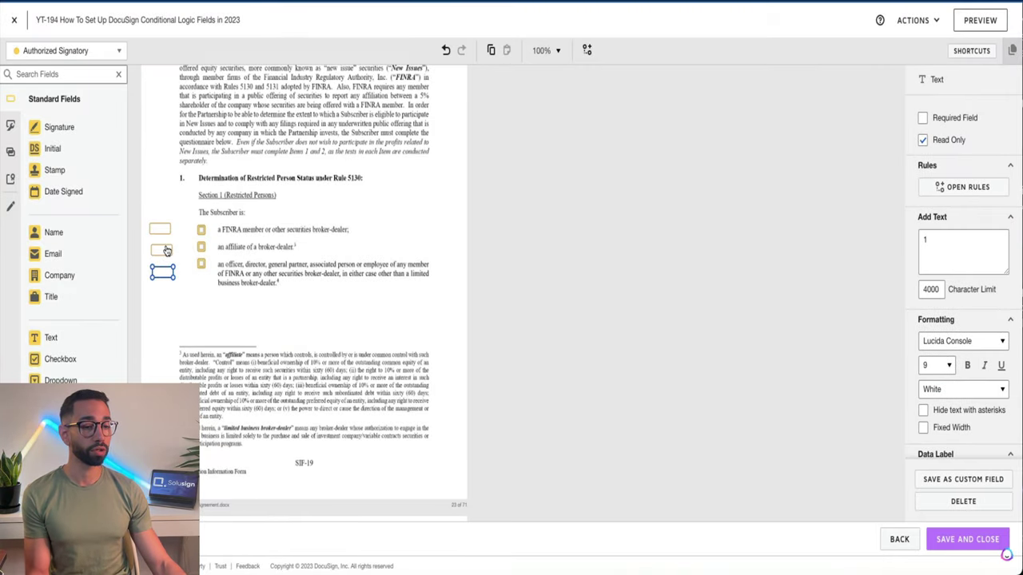
scroll(939, 262, down, 3)
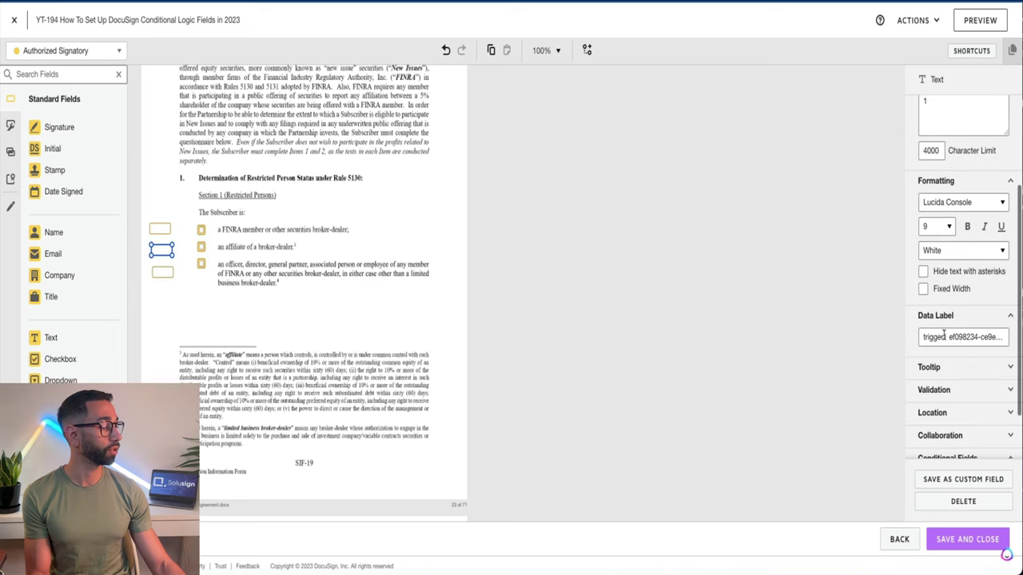
click(171, 221)
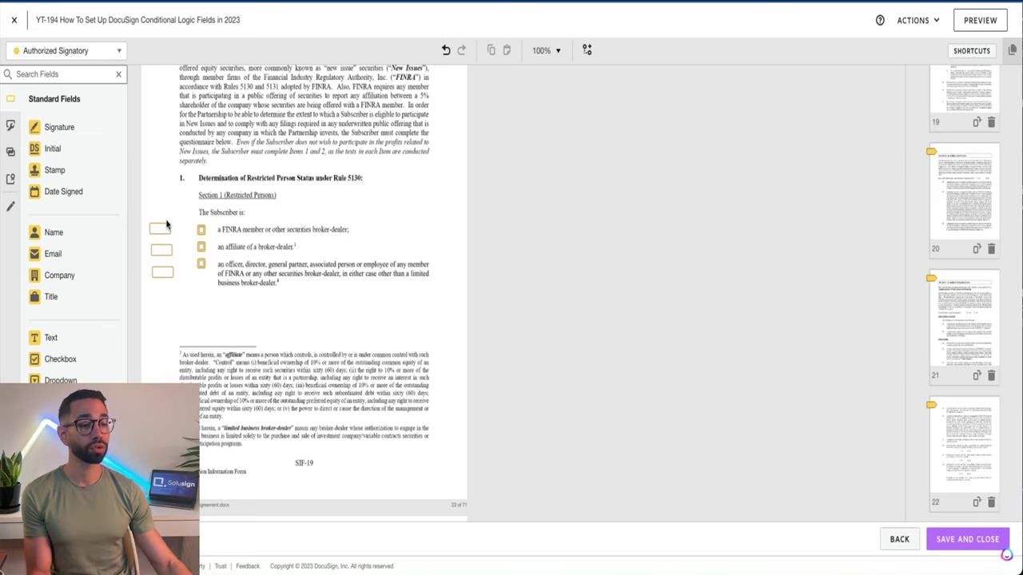
Add a rule so the first FINRA checkbox reveals its trigger field when Checked
click(201, 230)
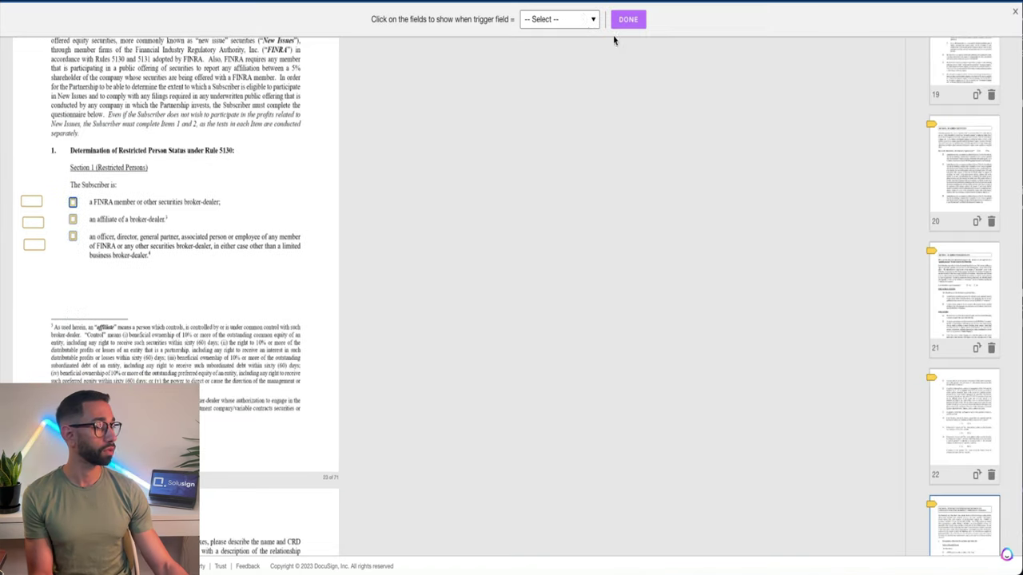
click(584, 20)
click(543, 32)
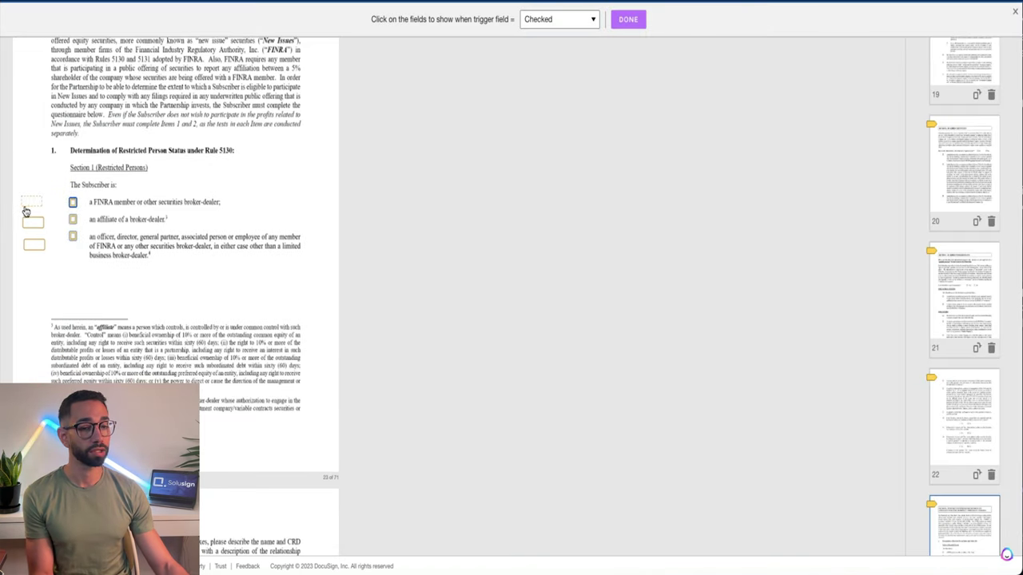
click(636, 24)
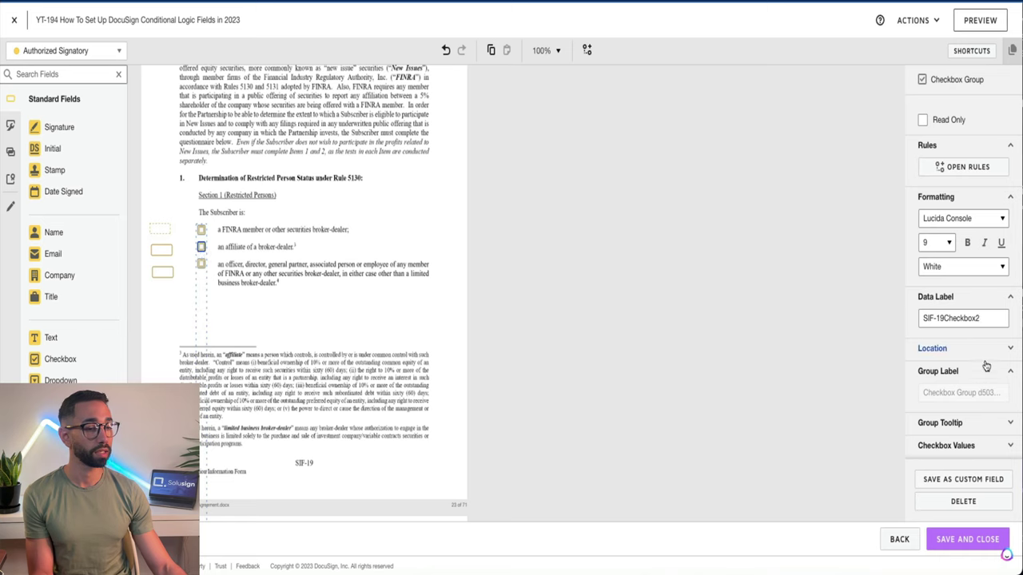
Add a Formula field below the three FINRA checkboxes
scroll(971, 371, down, 3)
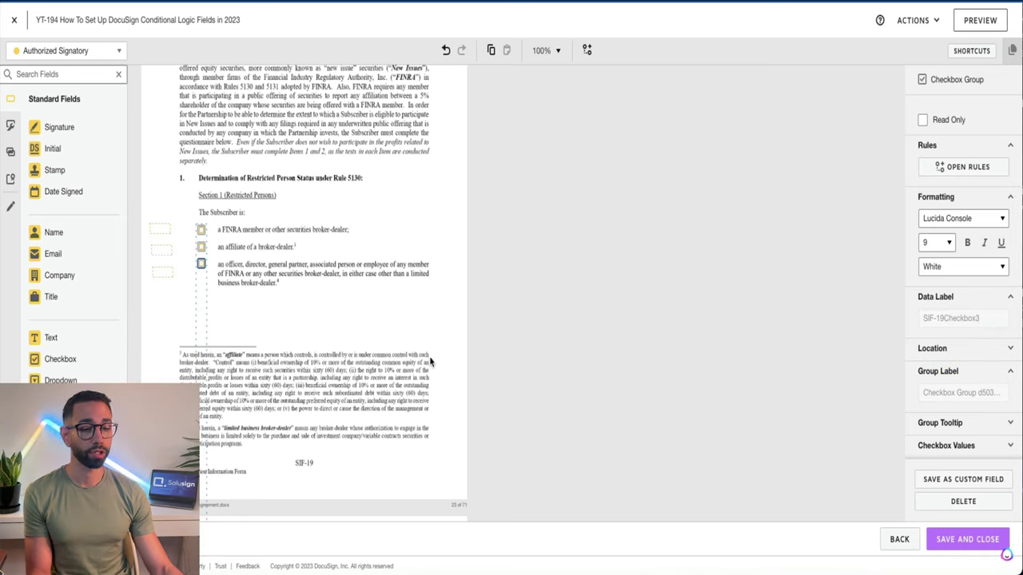
scroll(64, 239, down, 1)
drag(64, 382, 165, 302)
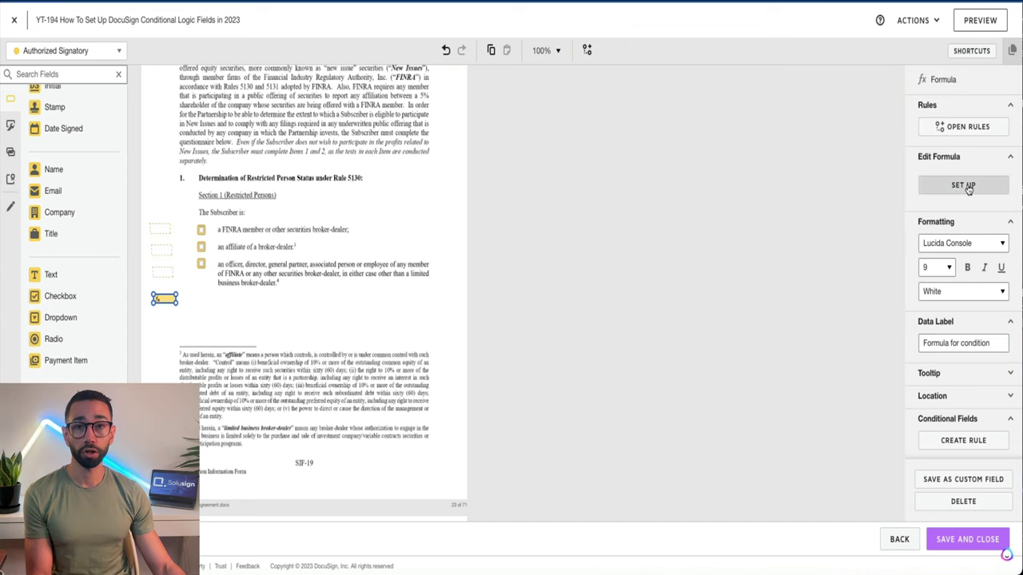
Label the formula field 'Formula for condition' and open its formula setup
click(963, 186)
click(408, 179)
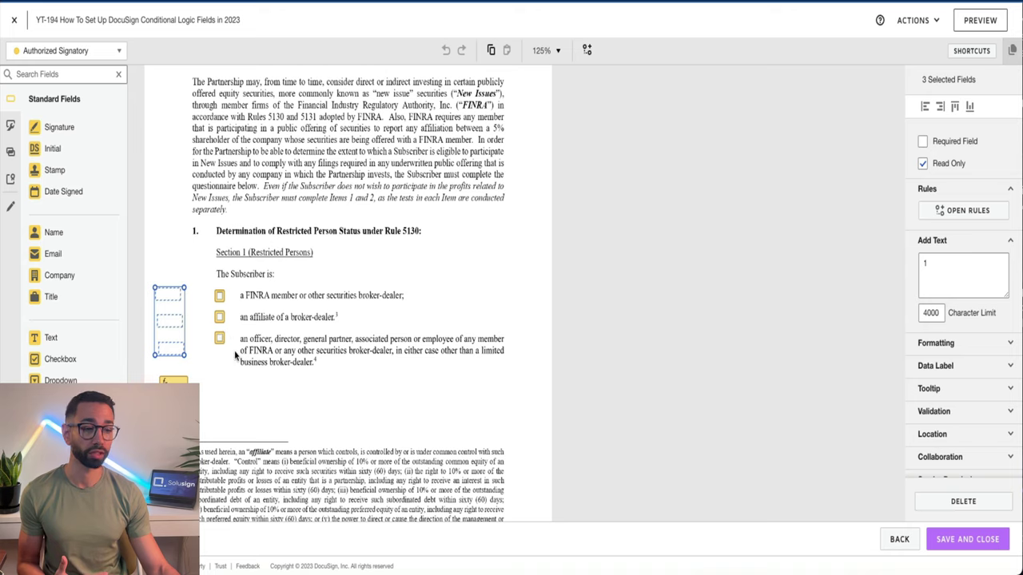
scroll(235, 351, down, 4)
scroll(285, 414, up, 3)
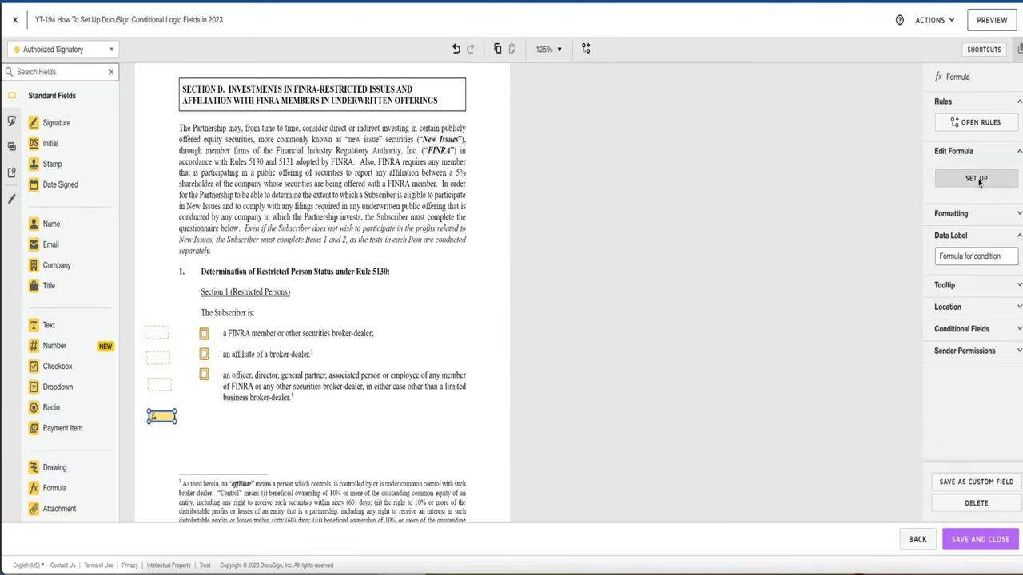
Build [trigger1] + [trigger2] + [trigger3] >0 from autocomplete suggestions and save the formula
click(976, 178)
text([tri)
click(496, 237)
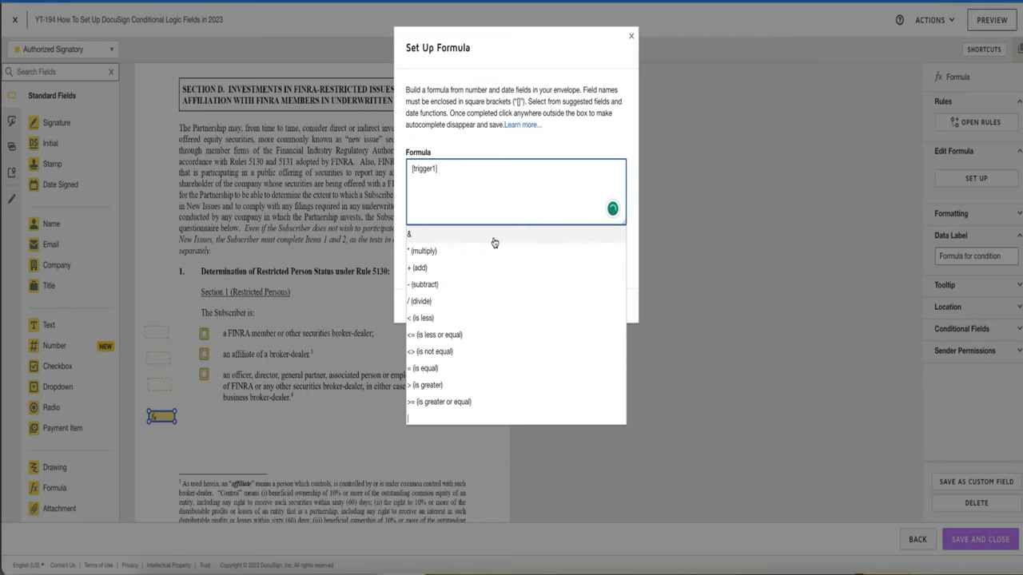
text(+[tri)
click(471, 253)
text(+[trig)
click(471, 265)
text(>0)
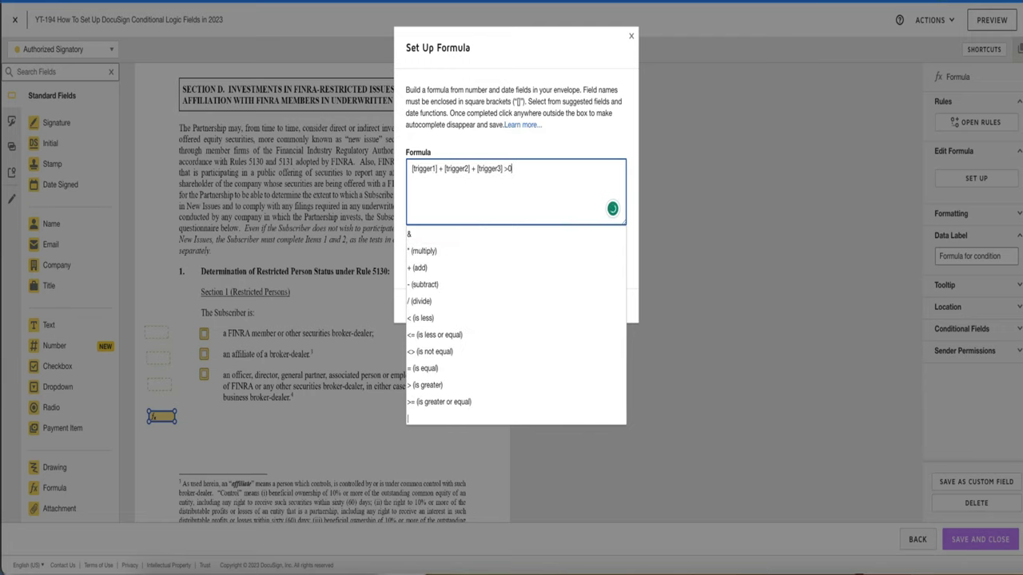
click(503, 141)
click(418, 304)
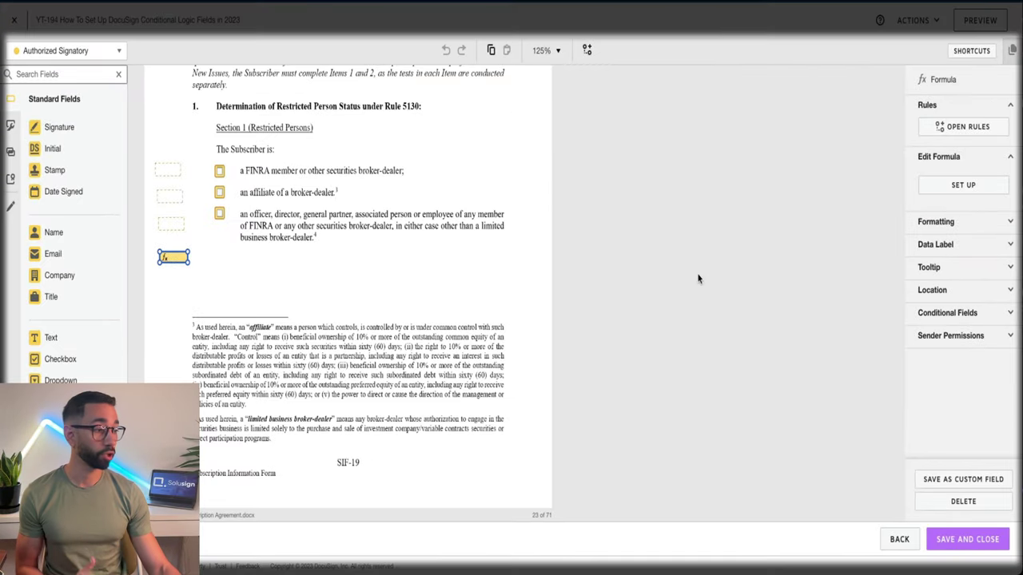
Add a conditional rule on the formula with trigger value 1 that shows the follow-up FINRA text field
click(949, 317)
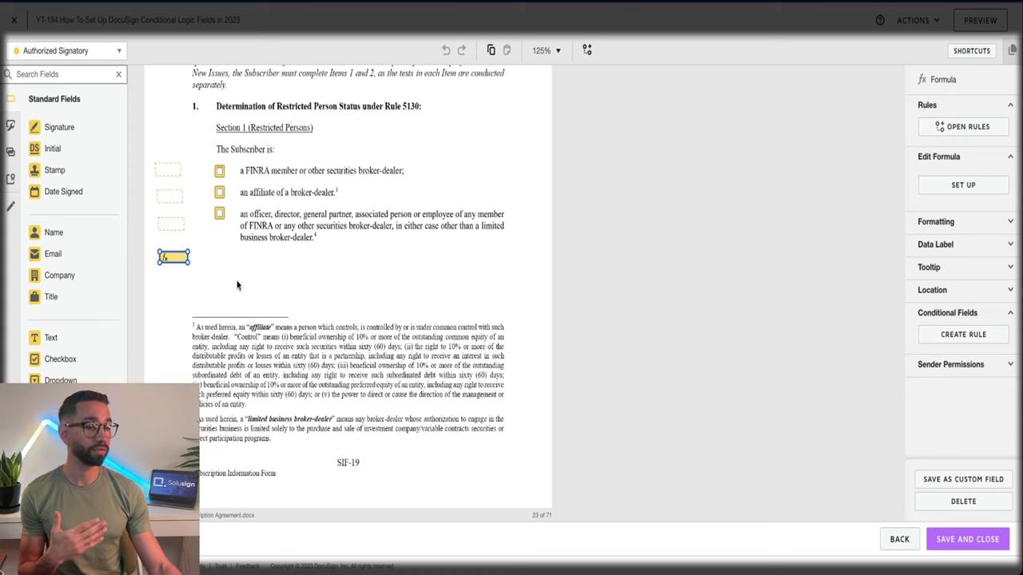
click(974, 336)
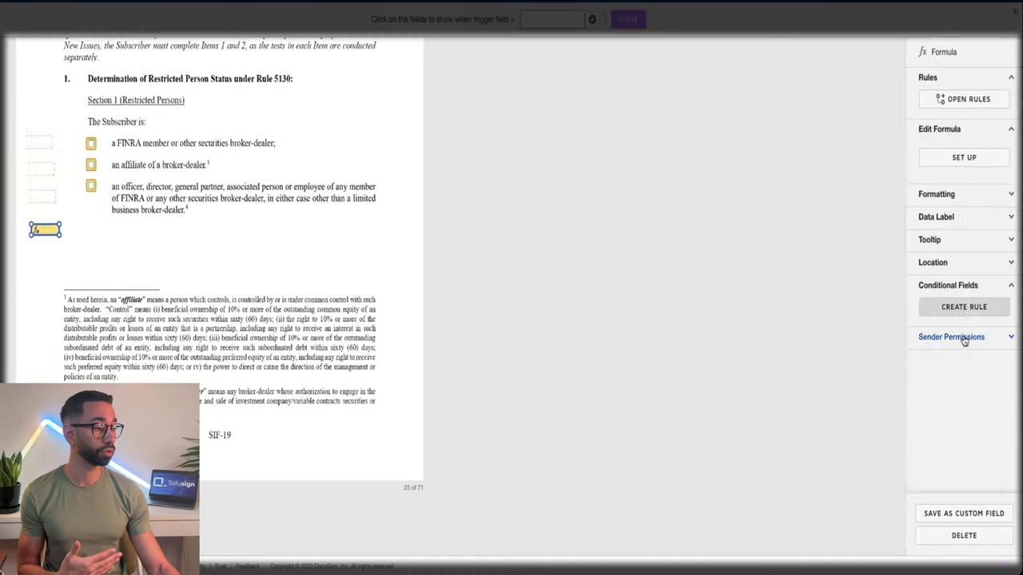
text(1)
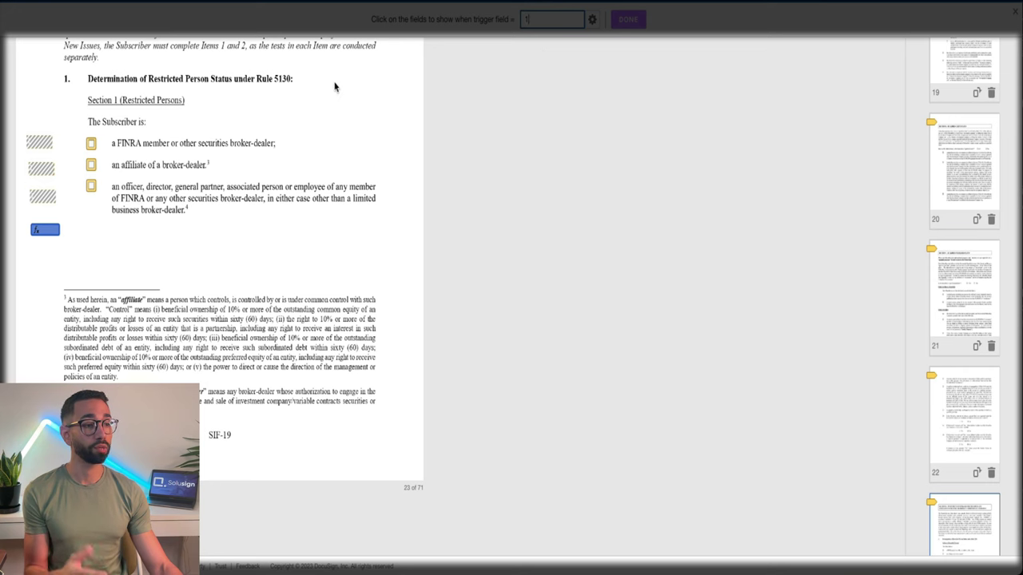
scroll(404, 264, down, 5)
click(269, 240)
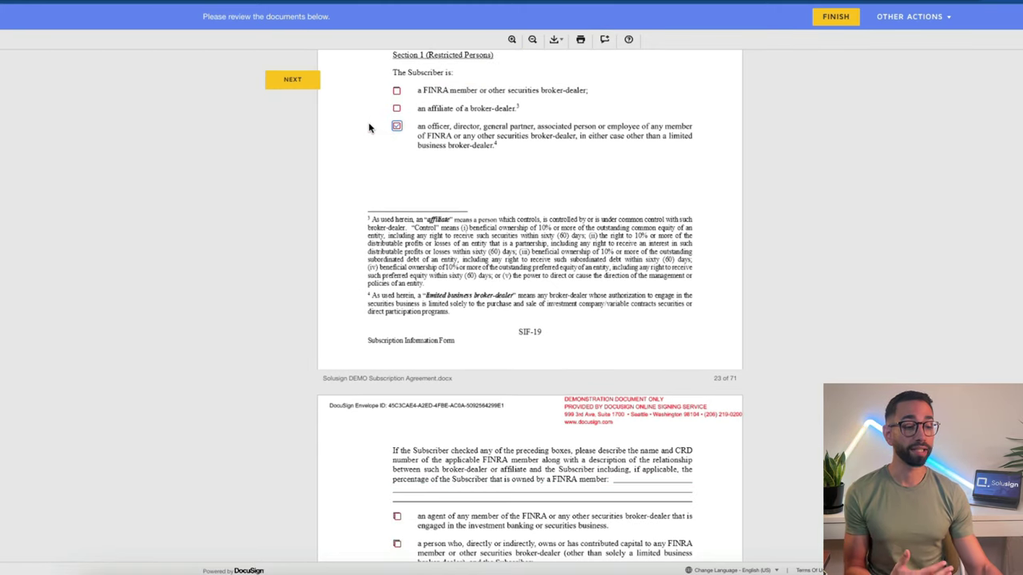
In Preview, check the affiliate and officer/director FINRA boxes to confirm the follow-up field appears
click(397, 110)
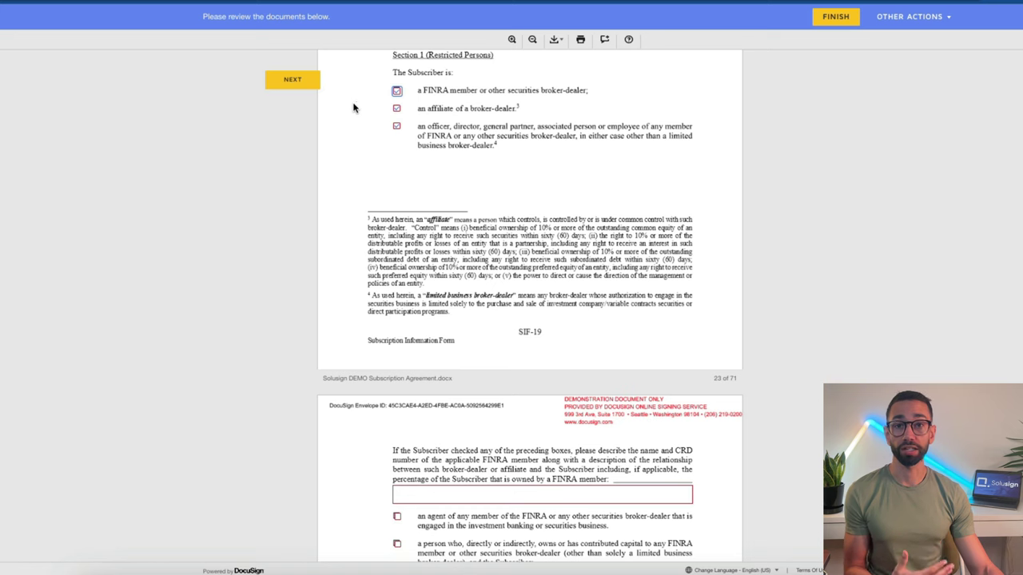
click(398, 126)
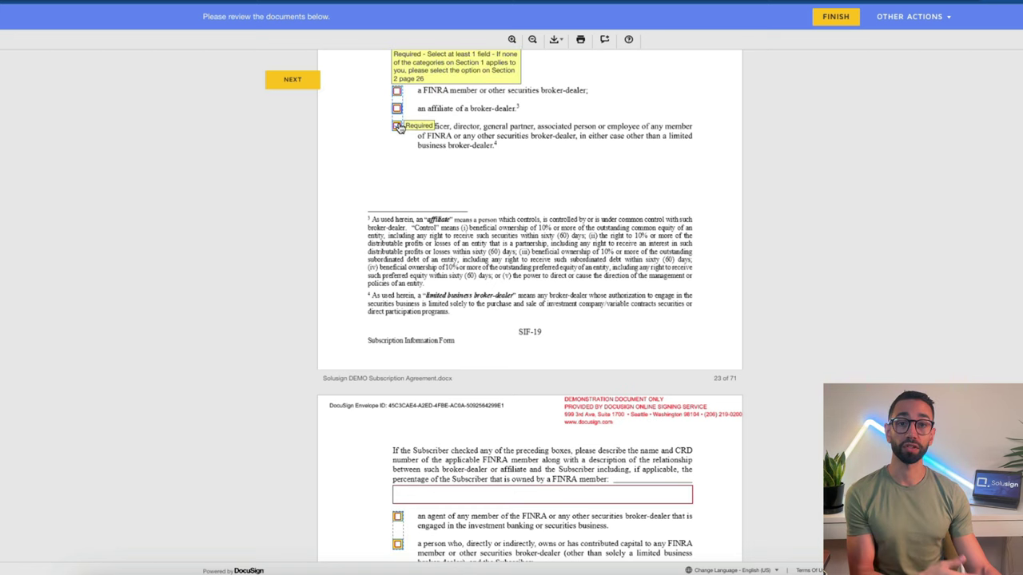